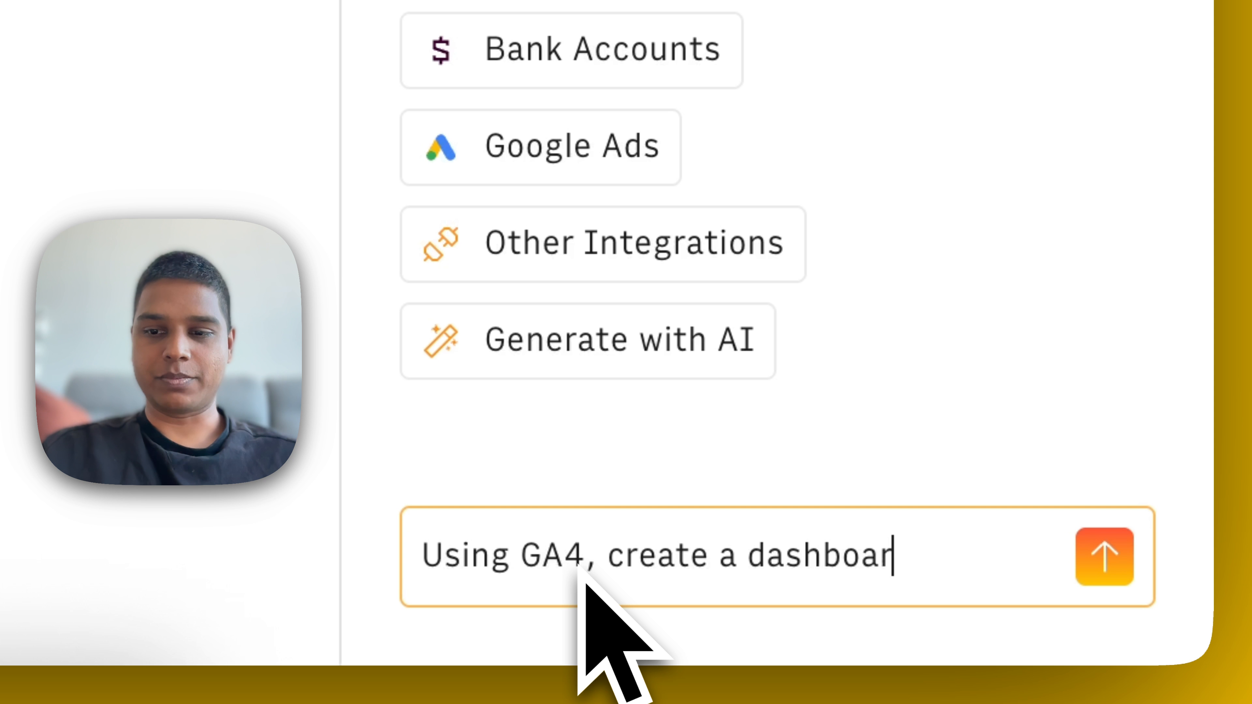
Step: Ask the AI Analyst: "Using GA4, create a dashboard with the monthly user acquisition overview from the last 3 years"
text(he monthly user acquisition)
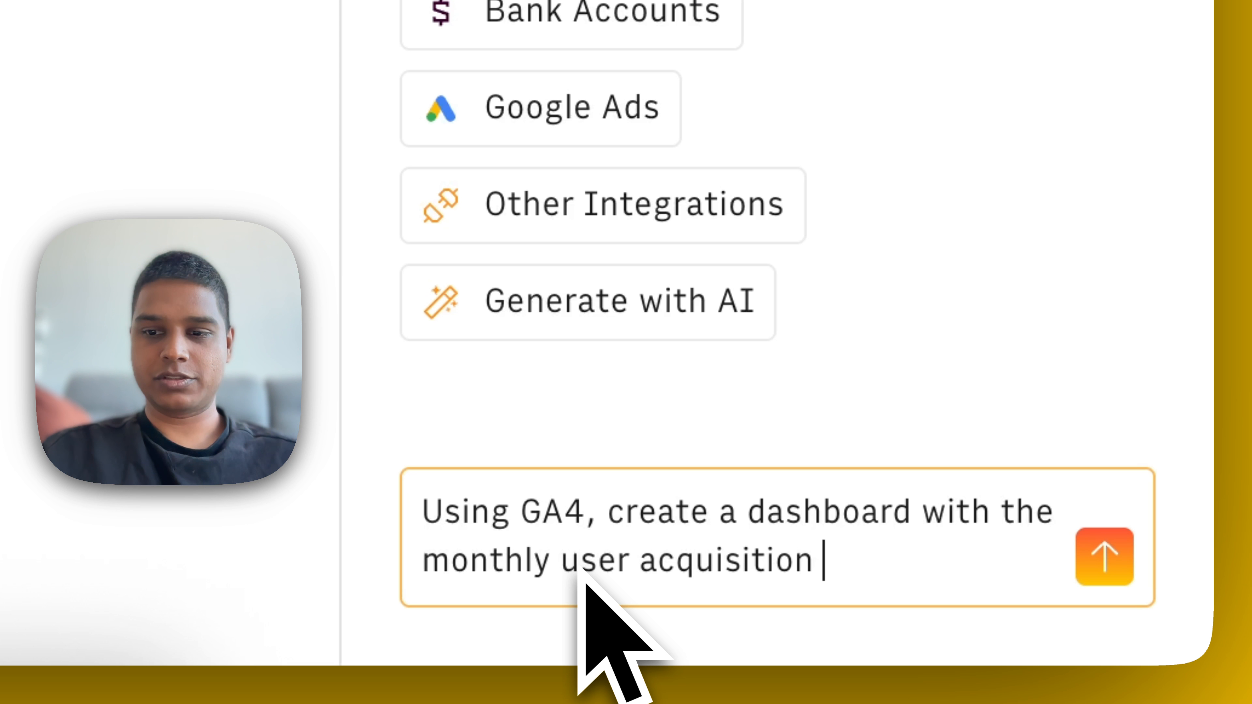
text(from the last 3 years)
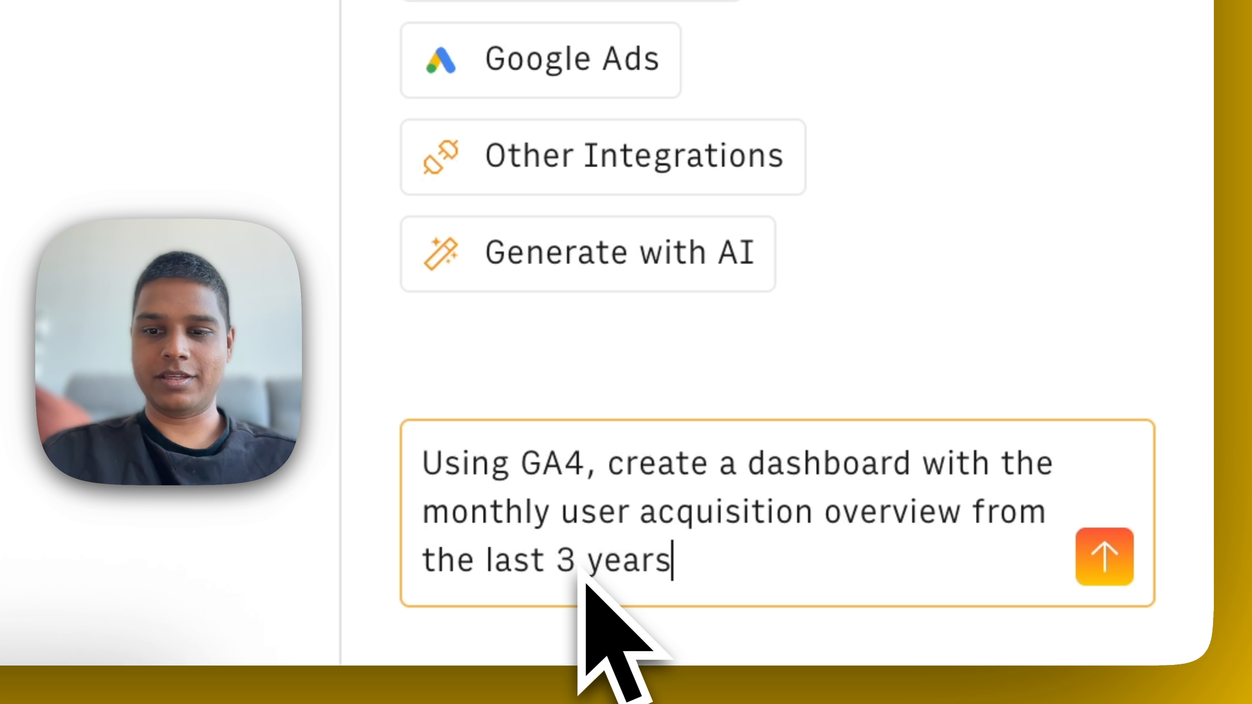
key(Return)
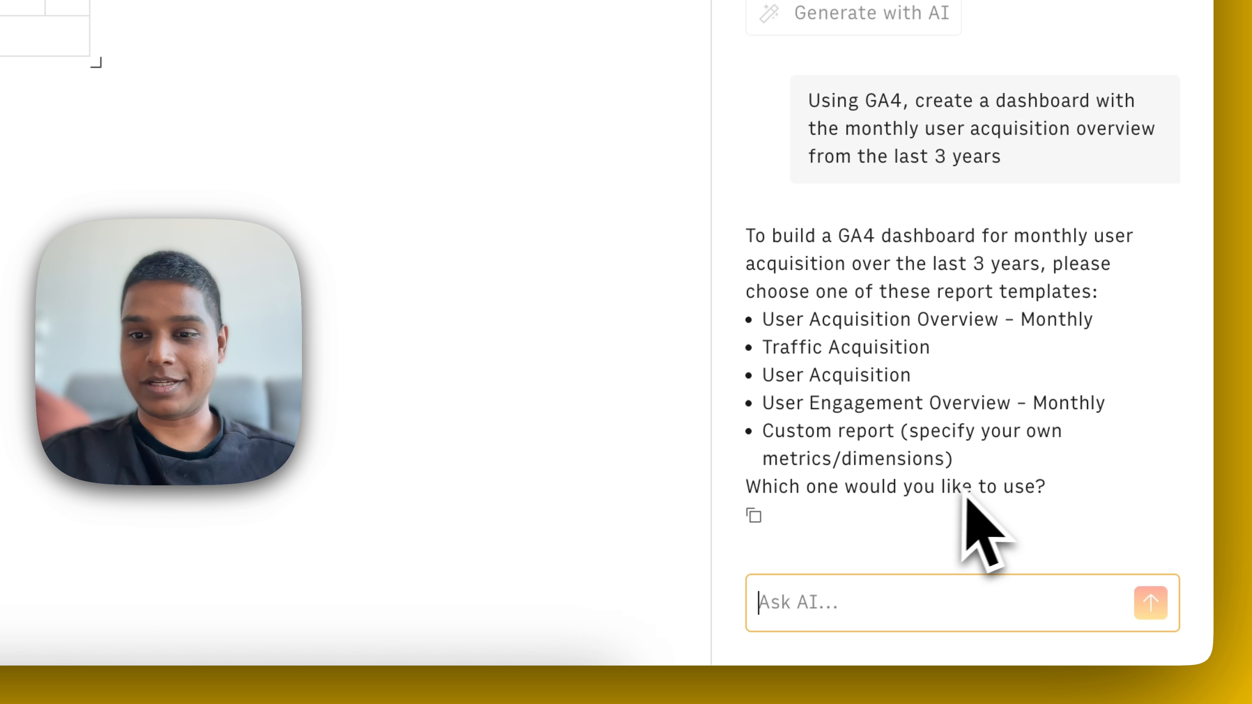
Step: Answer the AI Analyst's template question with "User Acquisition Overview – Monthly", copied from its list of report templates
drag(764, 320, 1028, 330)
key(super+c)
click(848, 602)
key(super+v)
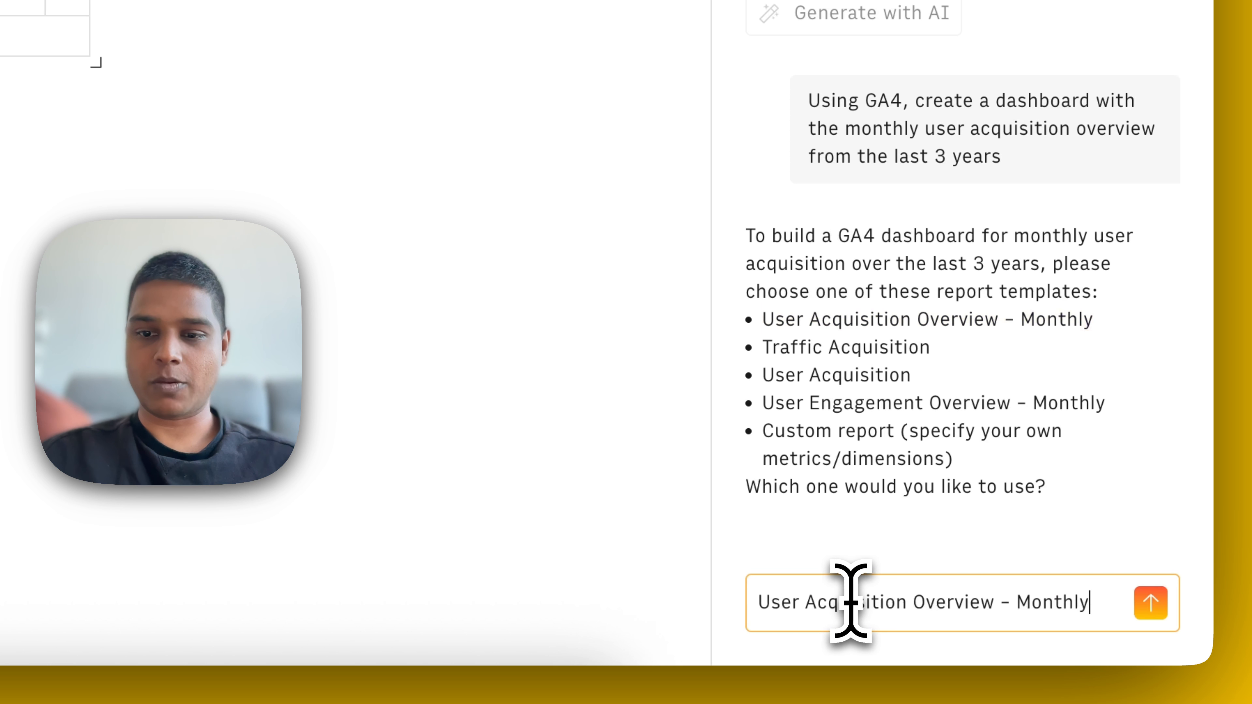
key(Return)
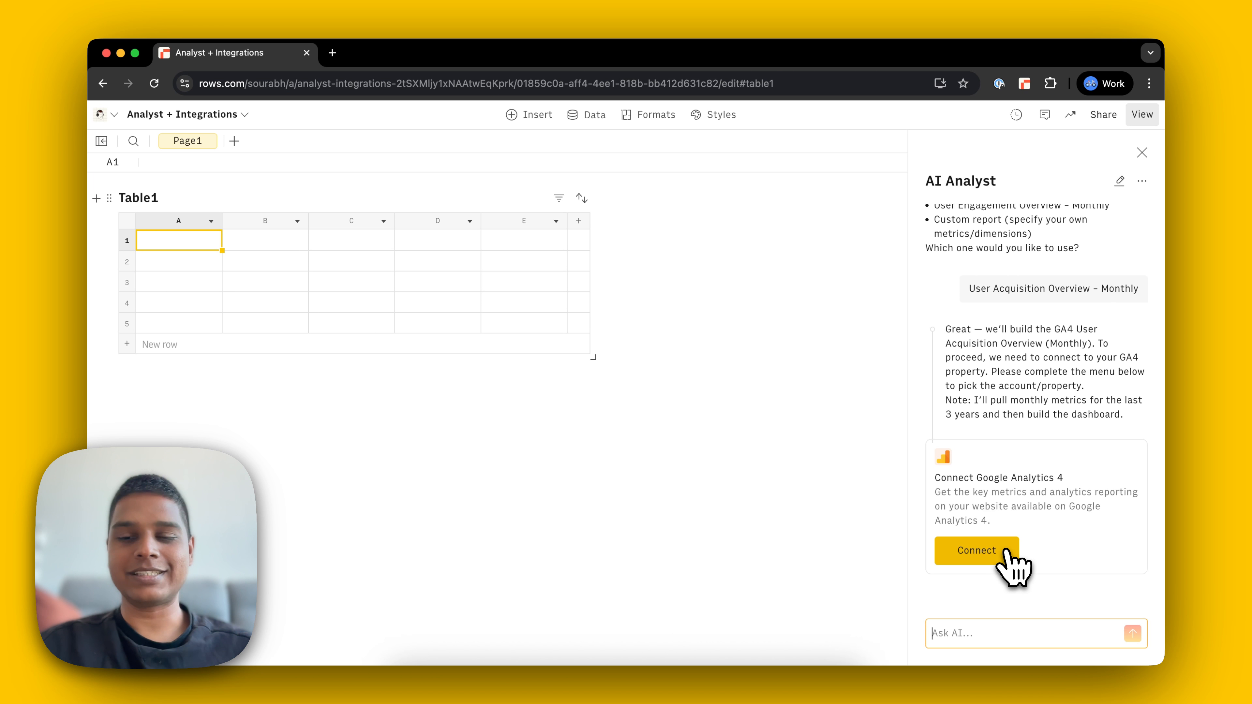
Step: Connect Google Analytics 4 with the listed Google account and allow Rows to see and download its Analytics data
click(1006, 553)
click(751, 448)
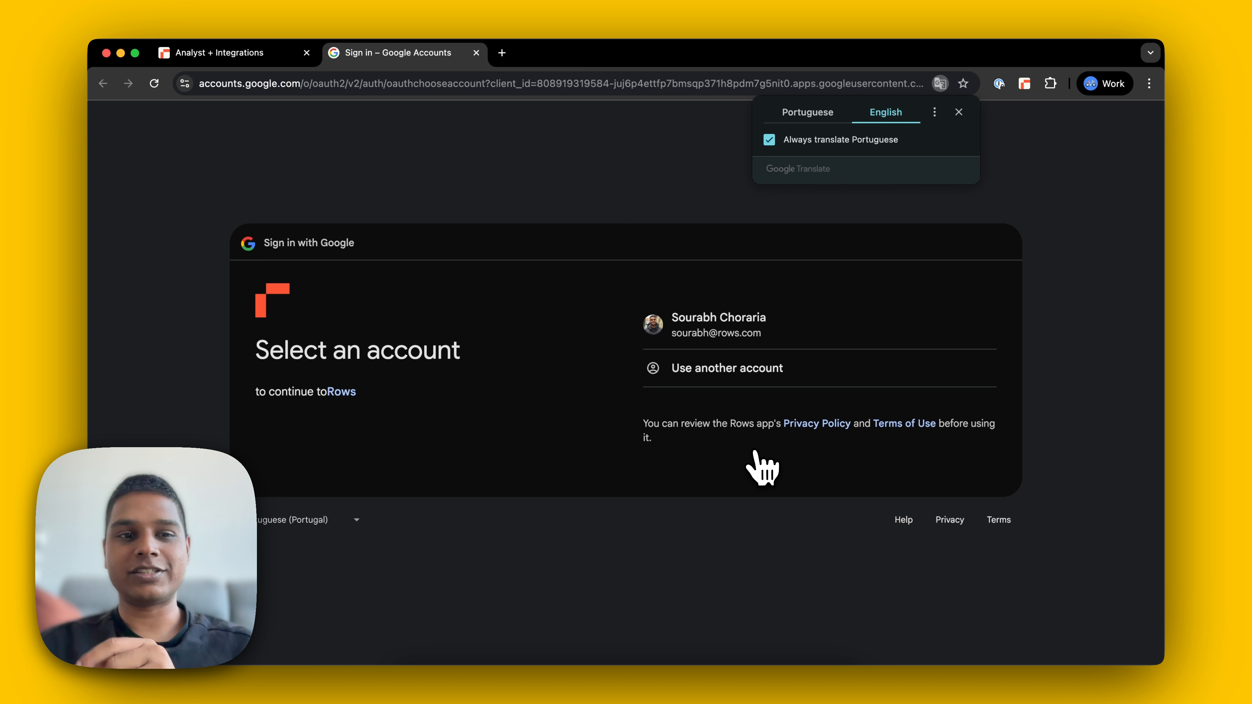
click(753, 329)
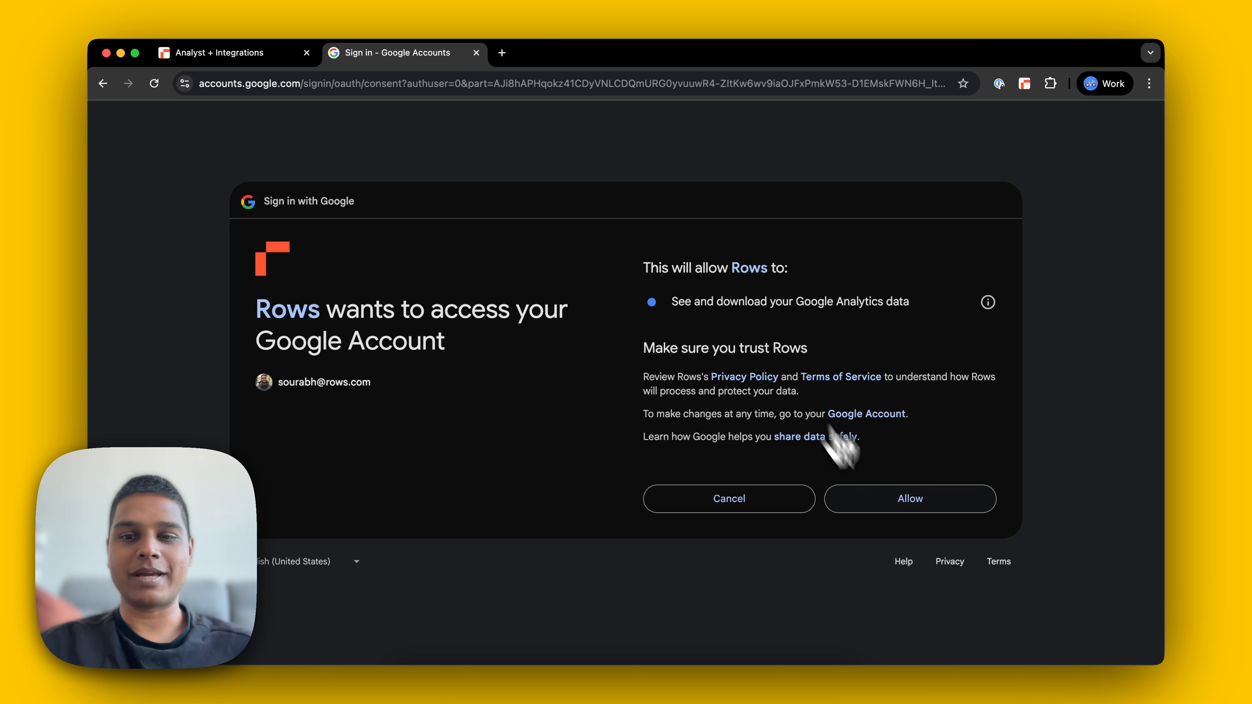
click(888, 506)
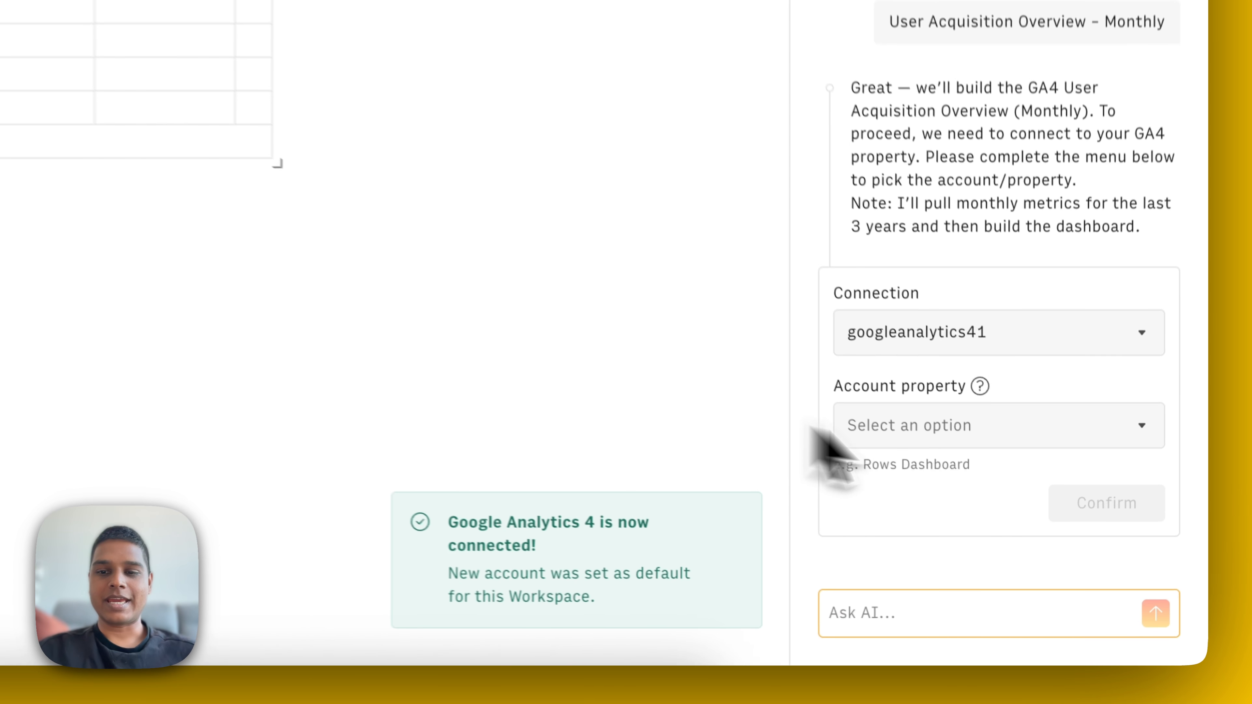
Step: Choose Rows – GA4 (Rows) as the account property for the report and confirm the connection settings
click(966, 527)
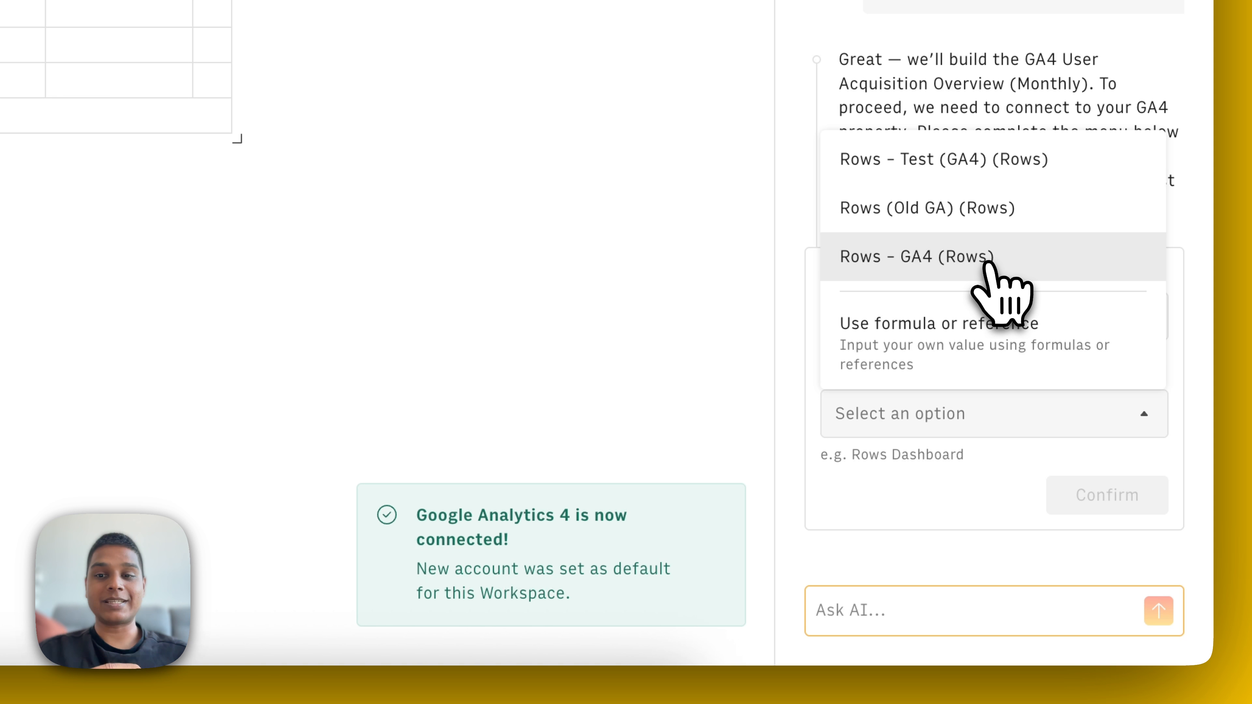
click(1000, 261)
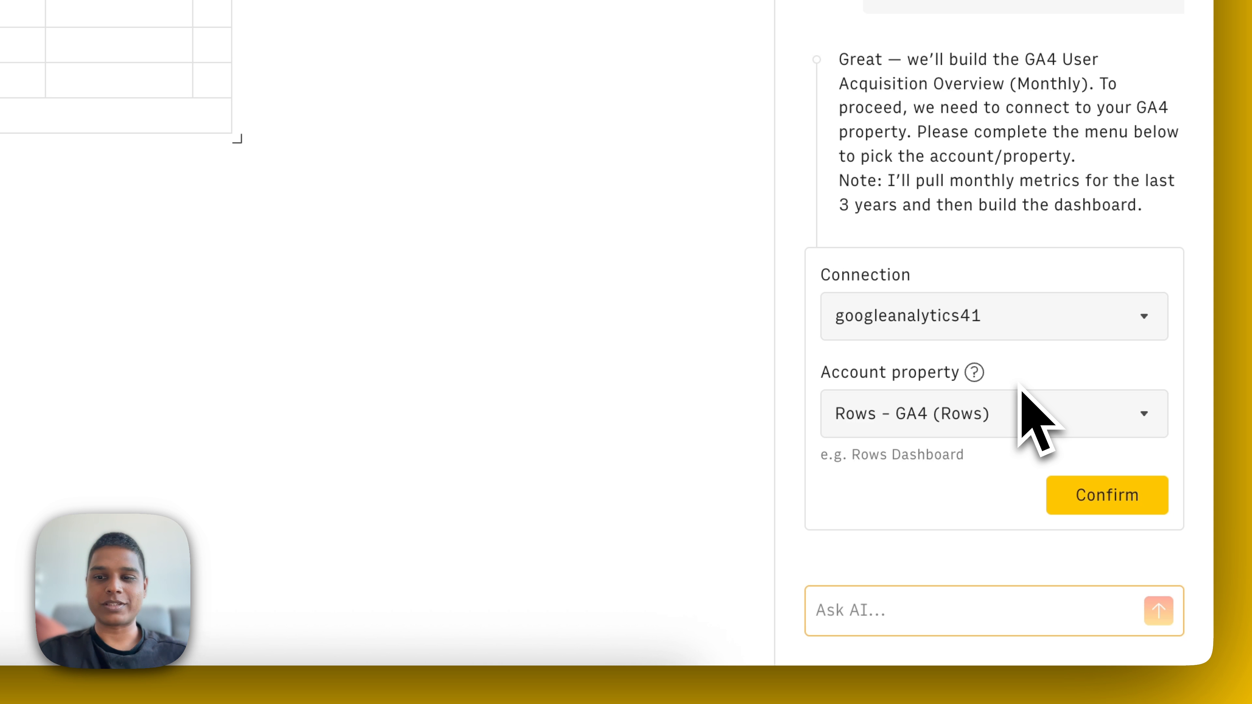
click(1104, 493)
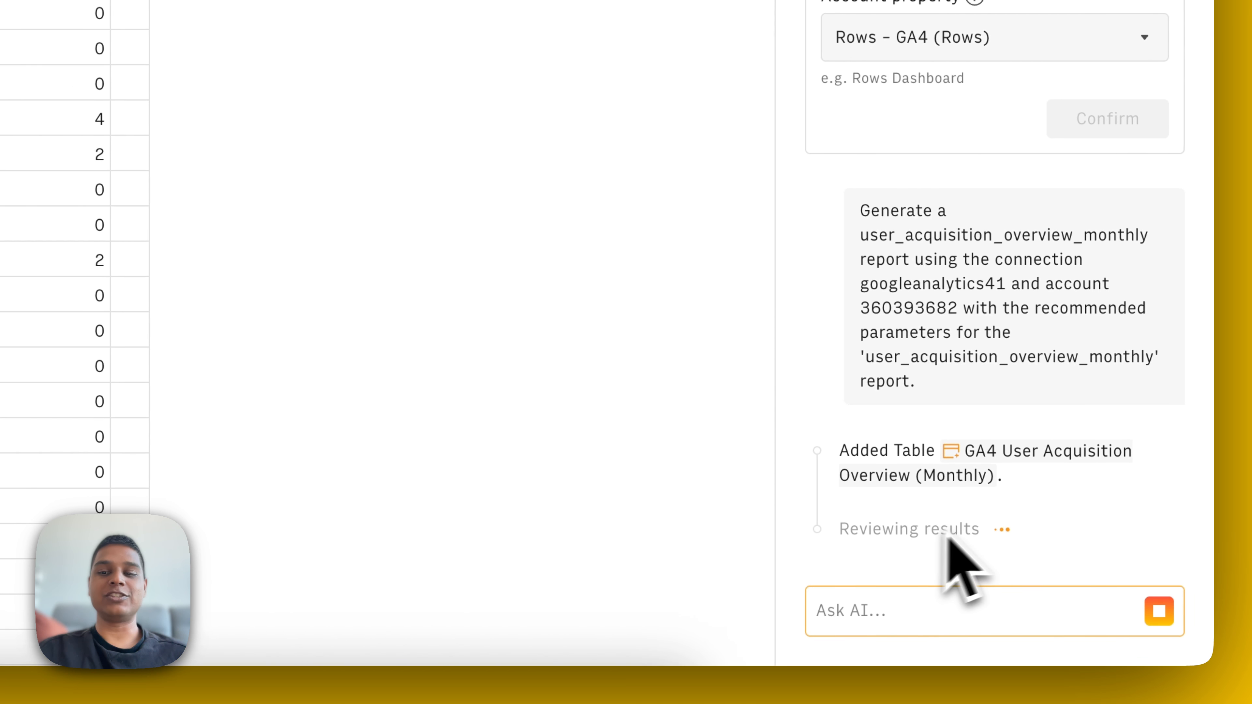
Step: Examine the generated monthly user acquisition table and the charts for monthly users, monthly conversions and average session duration
scroll(552, 454, down, 10)
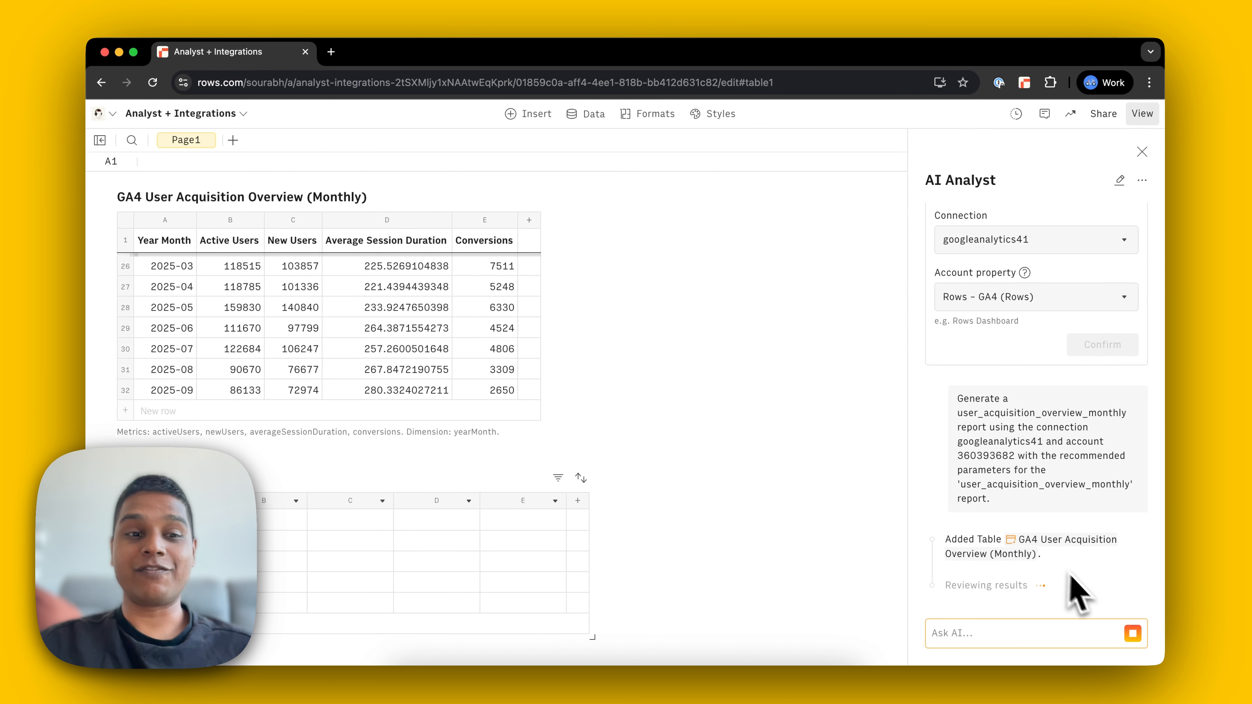
click(1001, 551)
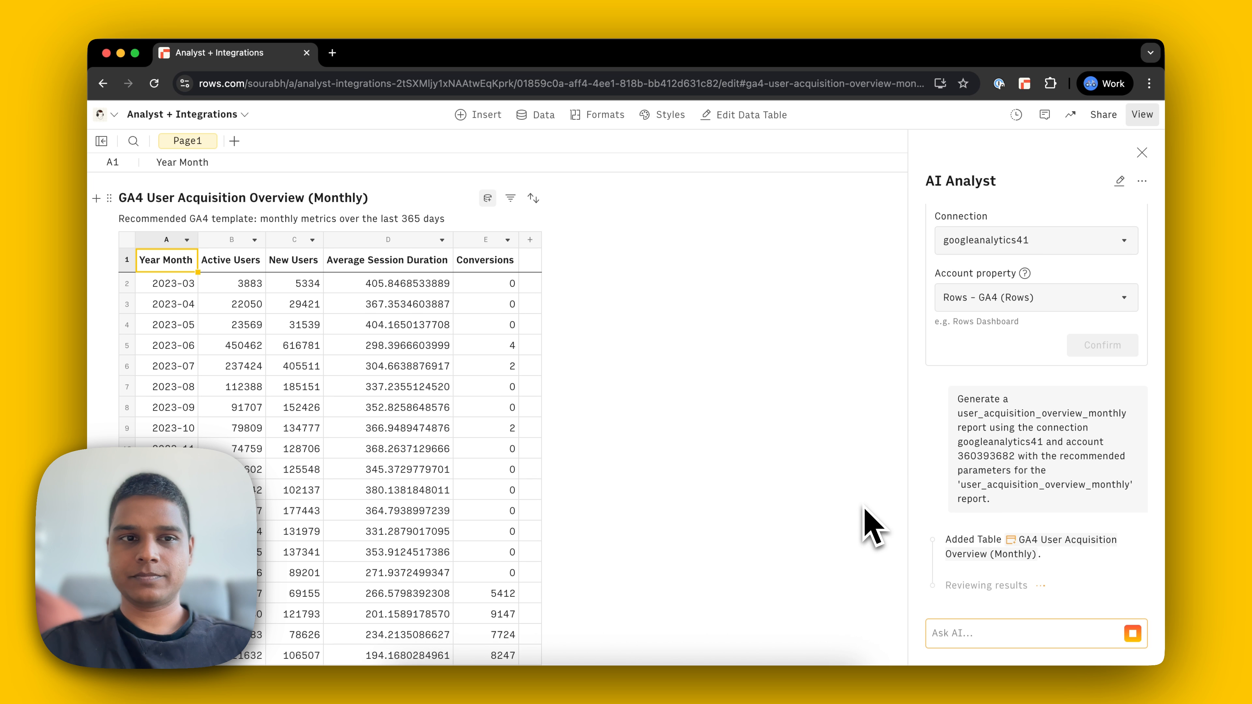
scroll(874, 527, down, 6)
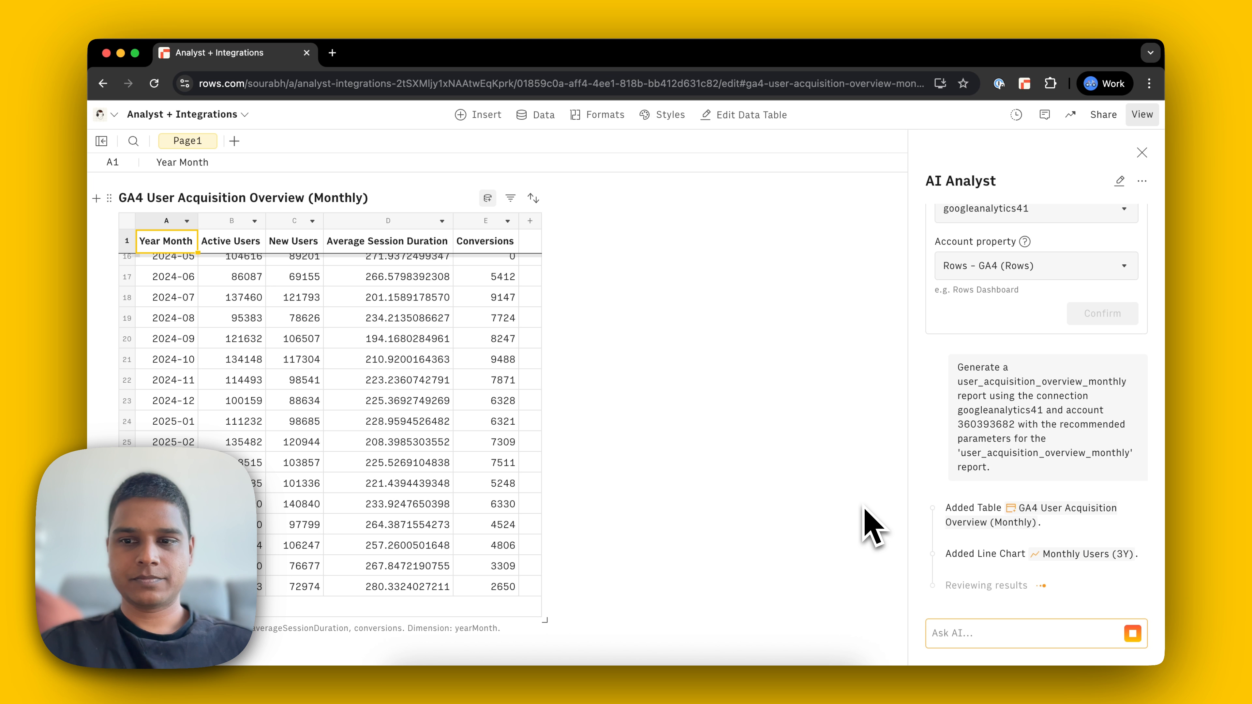
scroll(874, 527, down, 5)
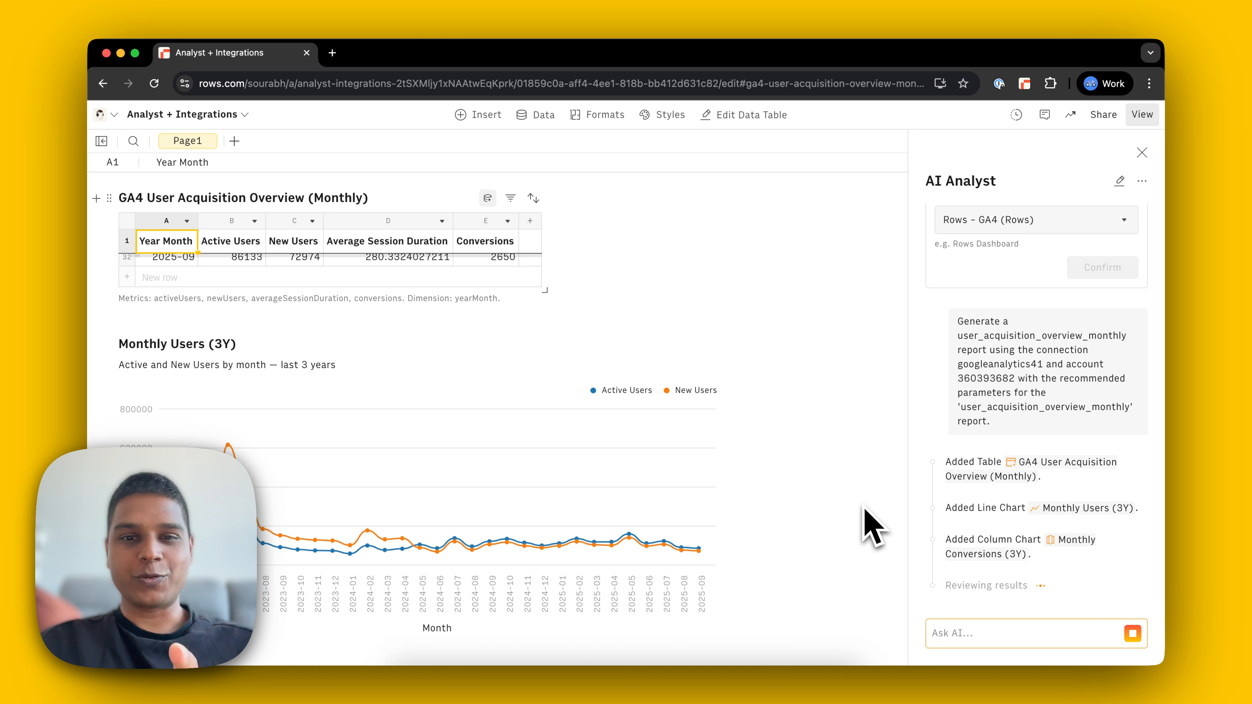
scroll(874, 527, down, 5)
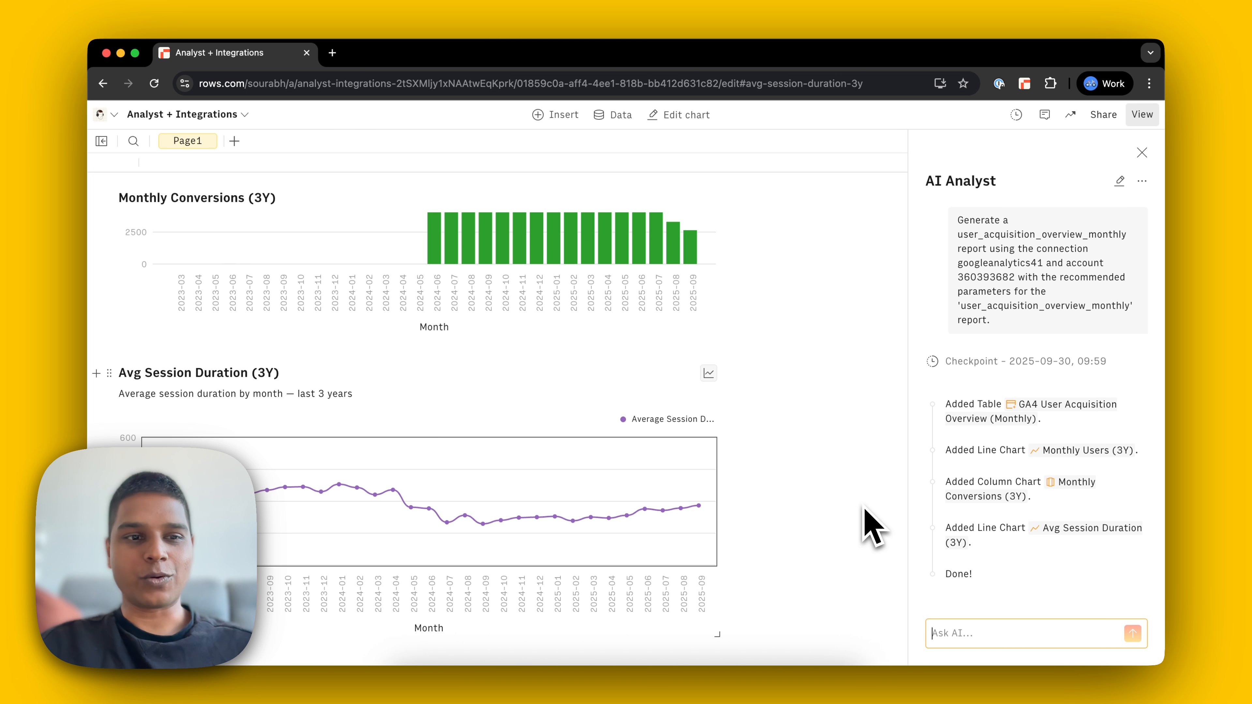
scroll(873, 527, up, 3)
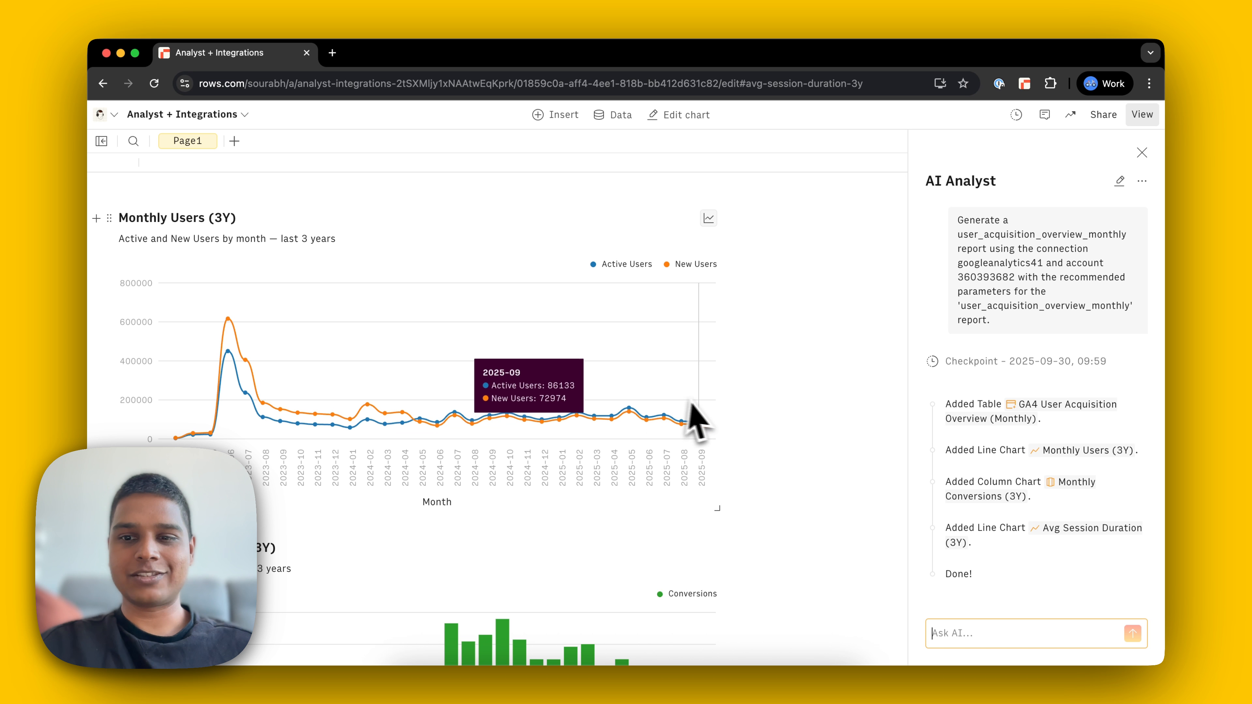
scroll(788, 414, down, 5)
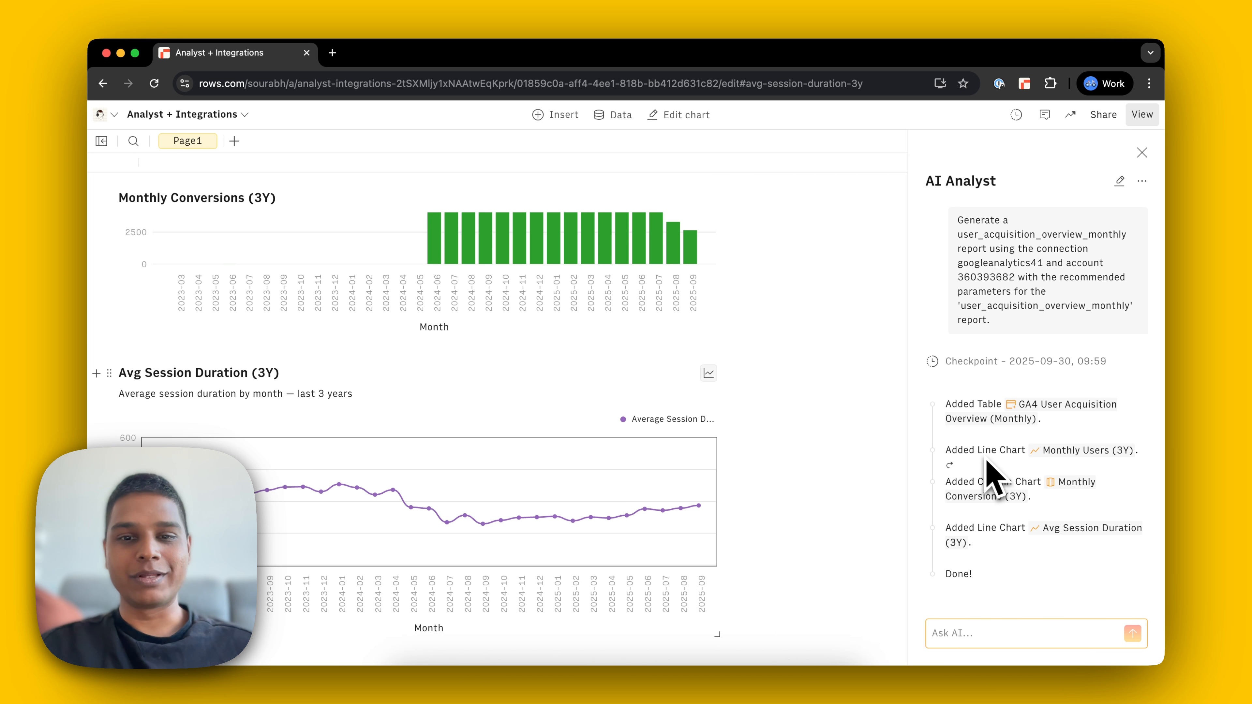
scroll(620, 414, up, 10)
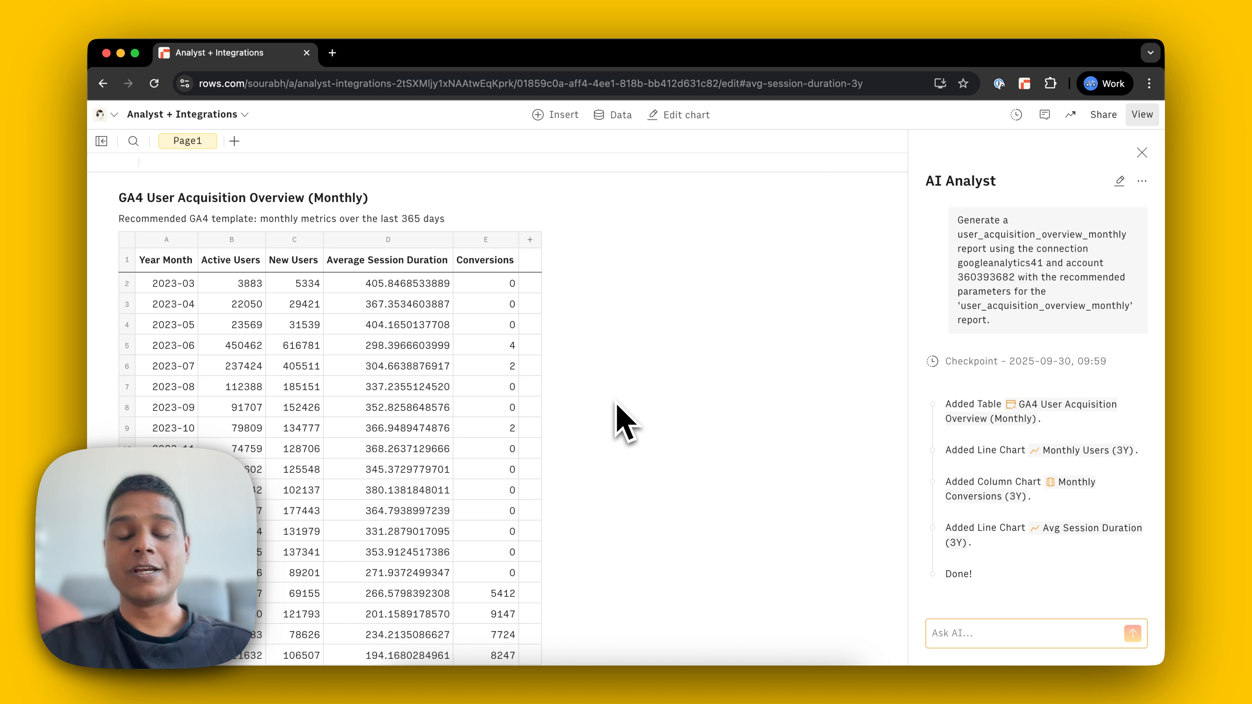
scroll(618, 405, down, 5)
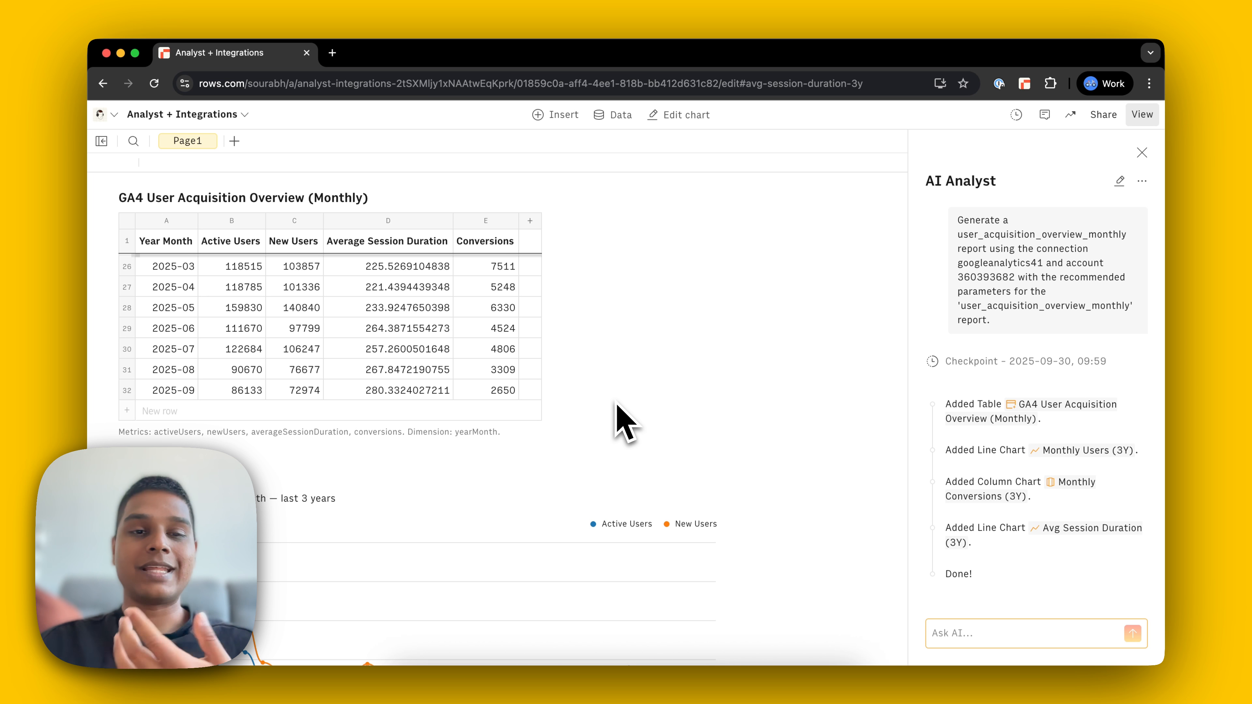
scroll(622, 419, down, 5)
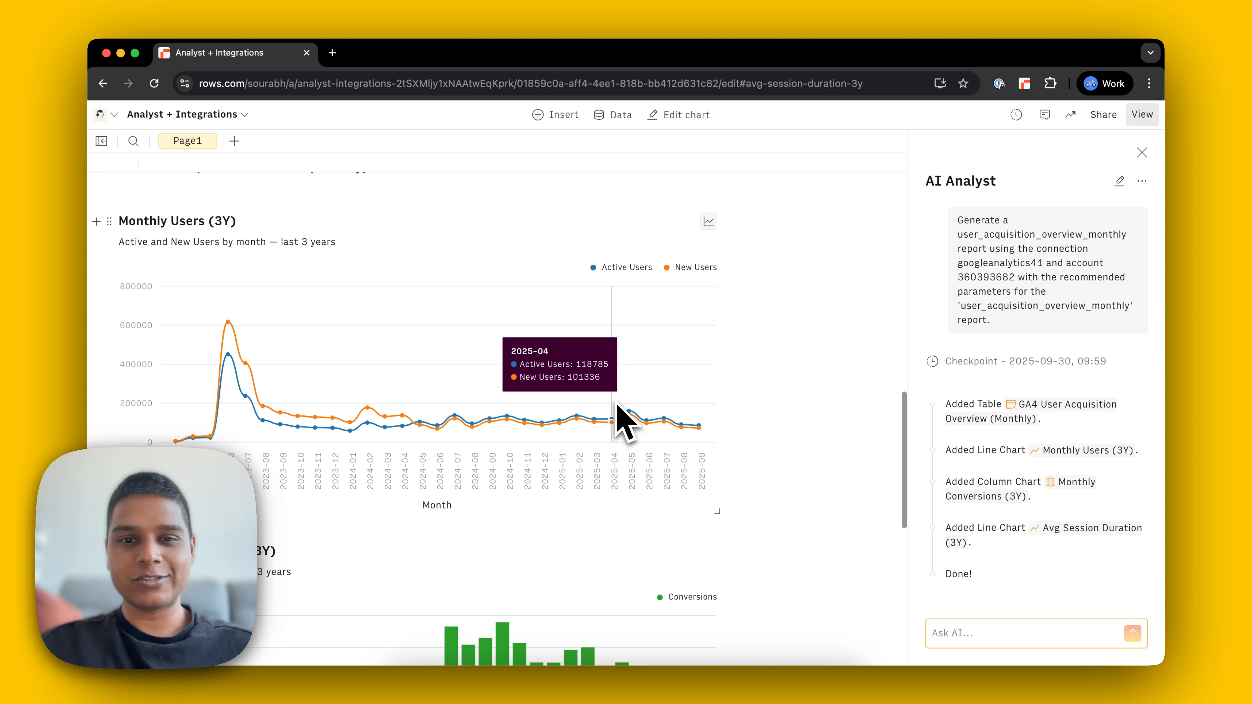
scroll(622, 419, down, 5)
Step: Ask the AI Analyst: "Based on the historical data, predict what the user acquisition would look like in the next 12 months"
click(963, 633)
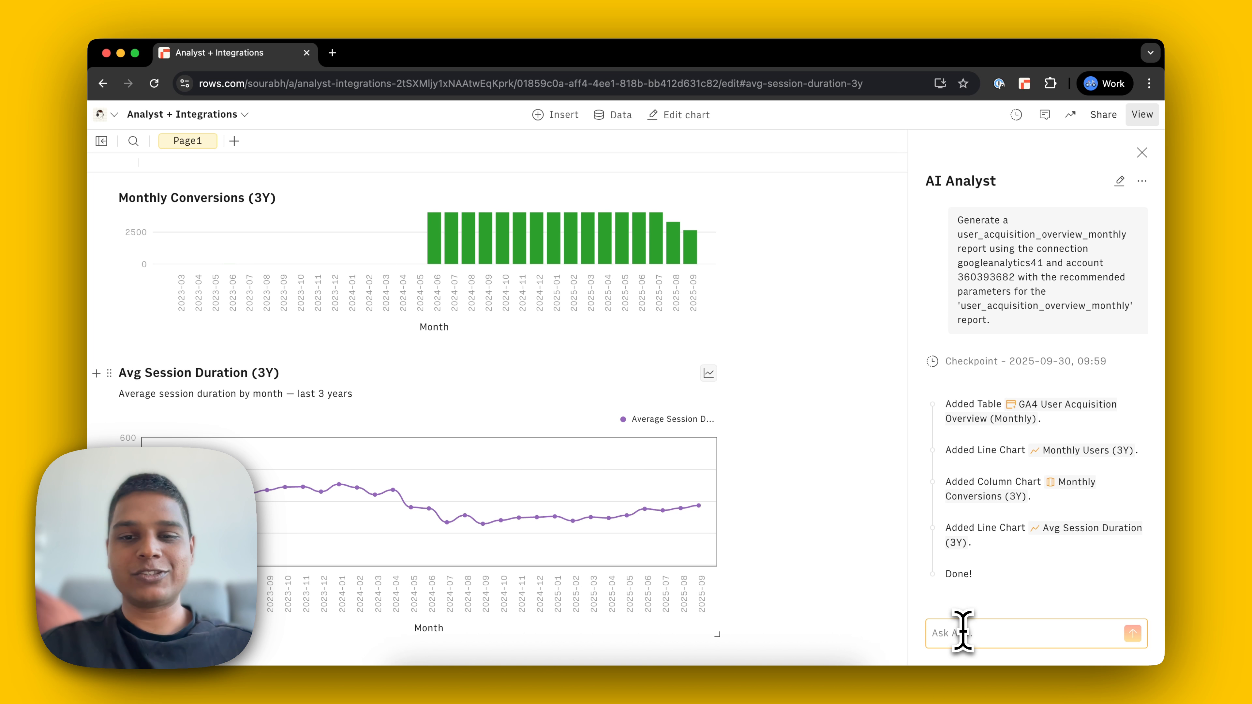
scroll(715, 506, up, 10)
click(408, 386)
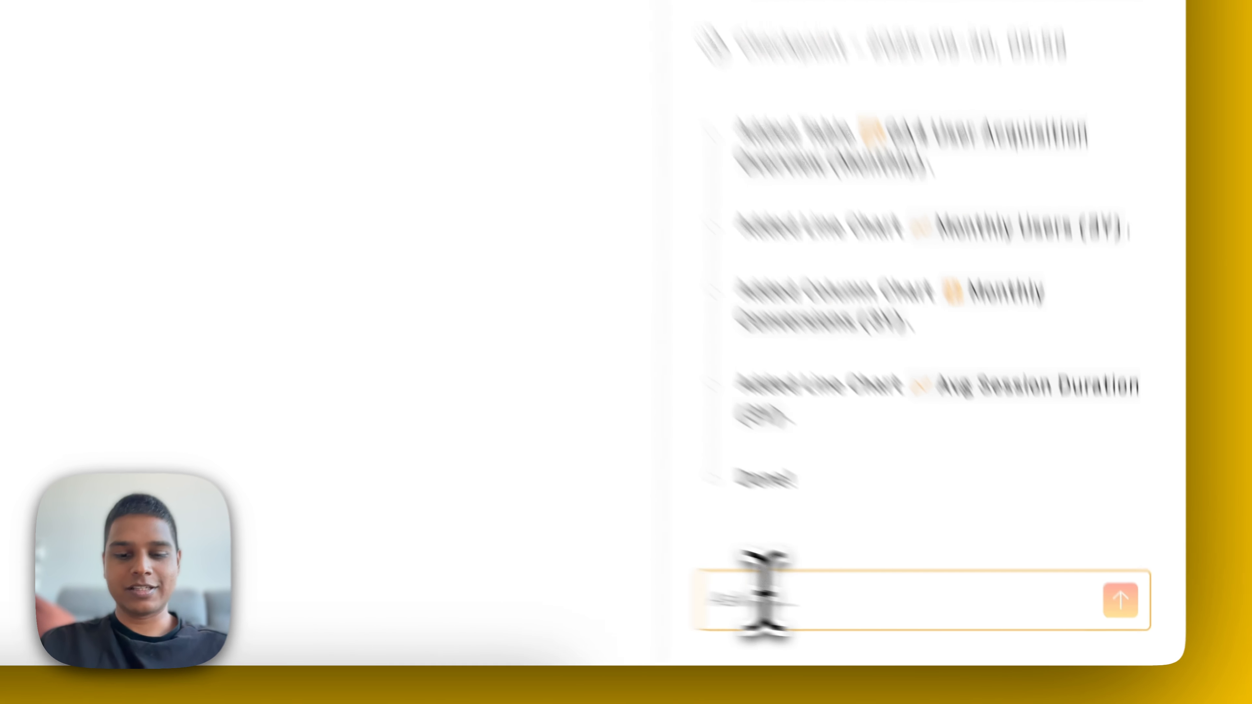
text(Basedon)
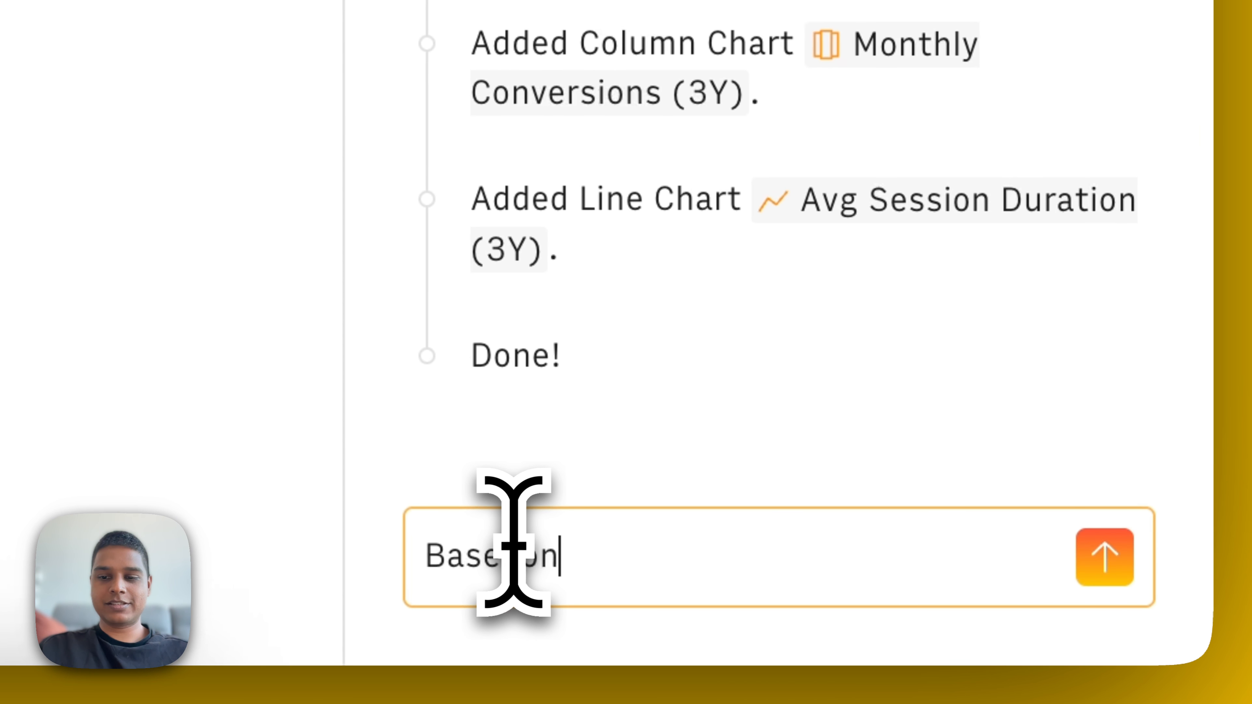
key(BackSpace)
key(BackSpace)
text(on the historical data,)
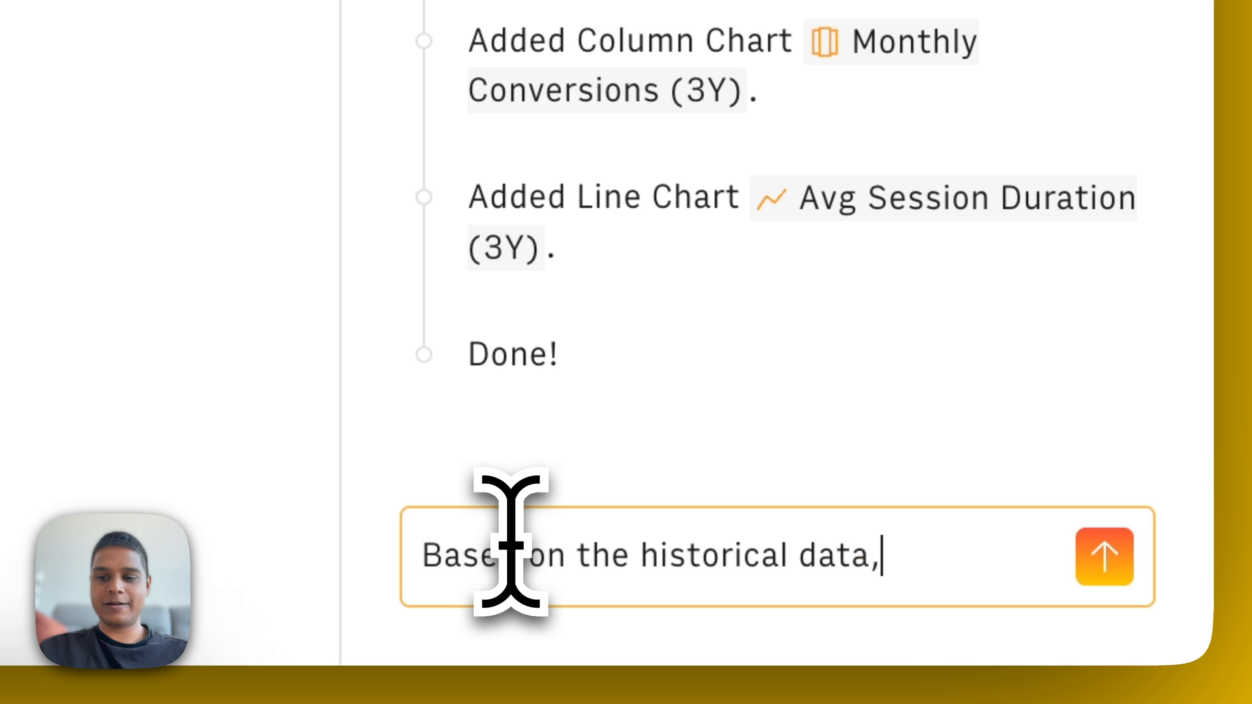
text( wha)
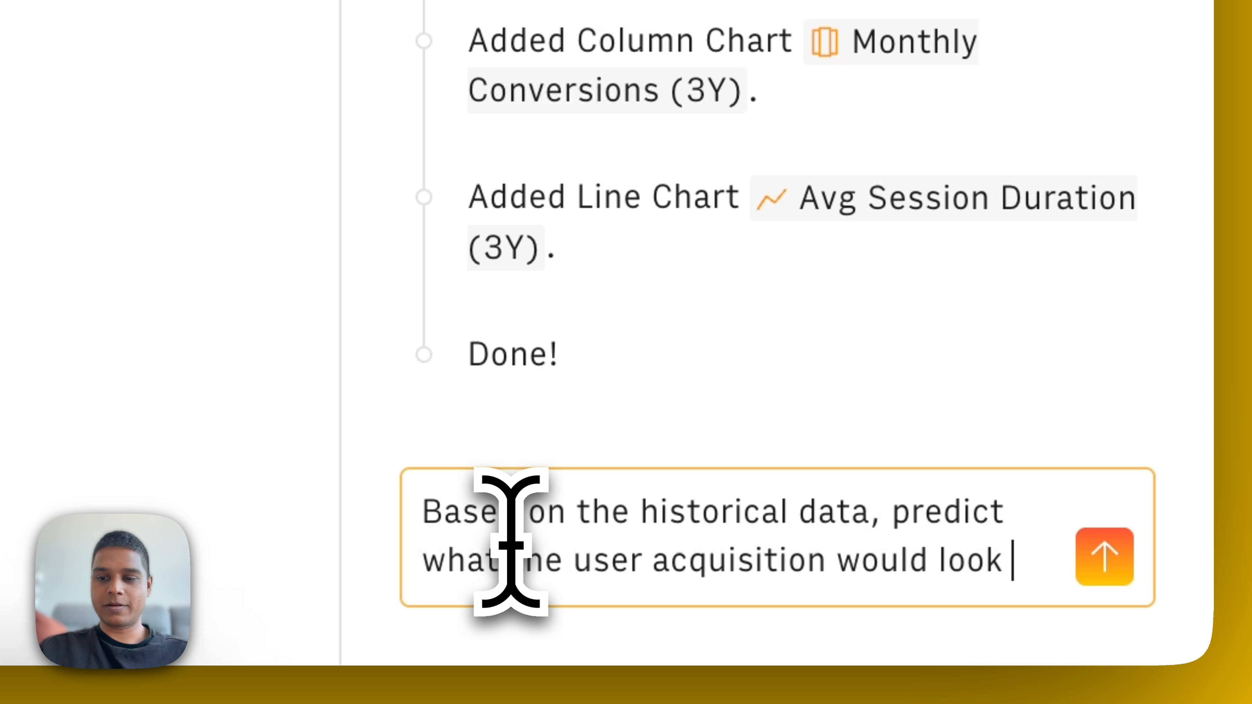
text(e it)
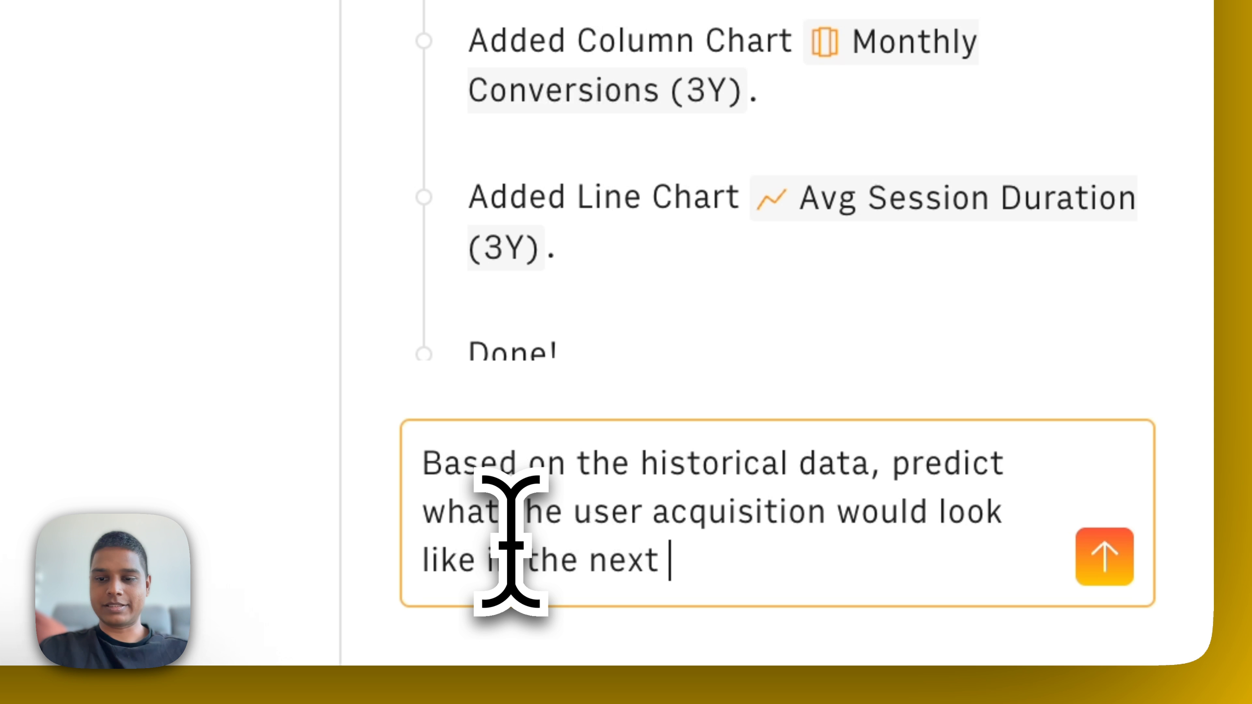
text( the next 12 months)
key(Return)
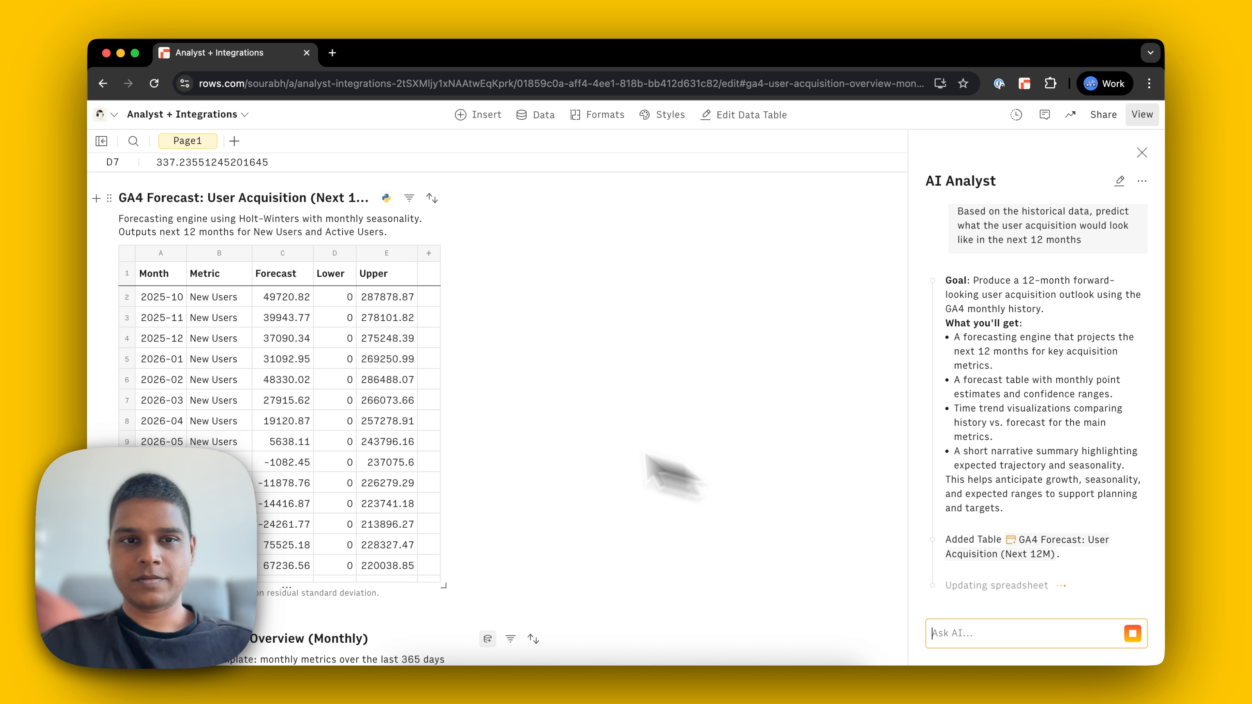
Step: Review the Python source script of the GA4 forecast table in the expanded script editor, submit it, and return to the AI Analyst
click(348, 360)
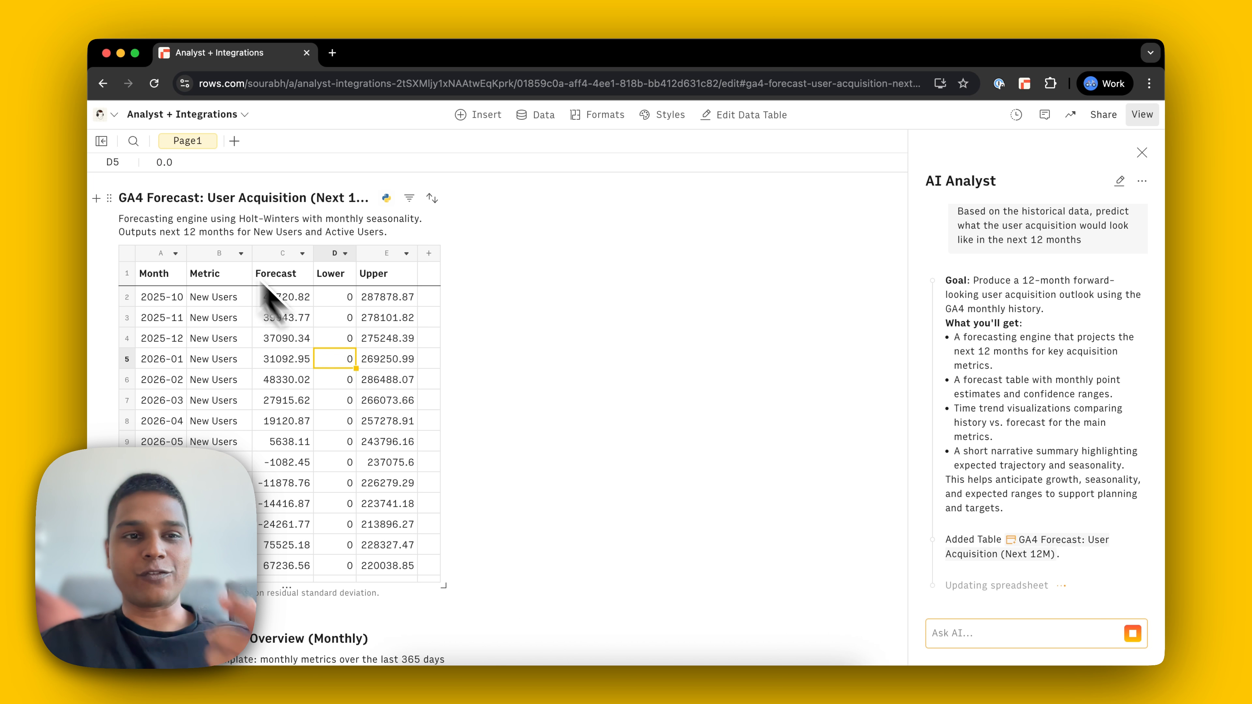
click(386, 198)
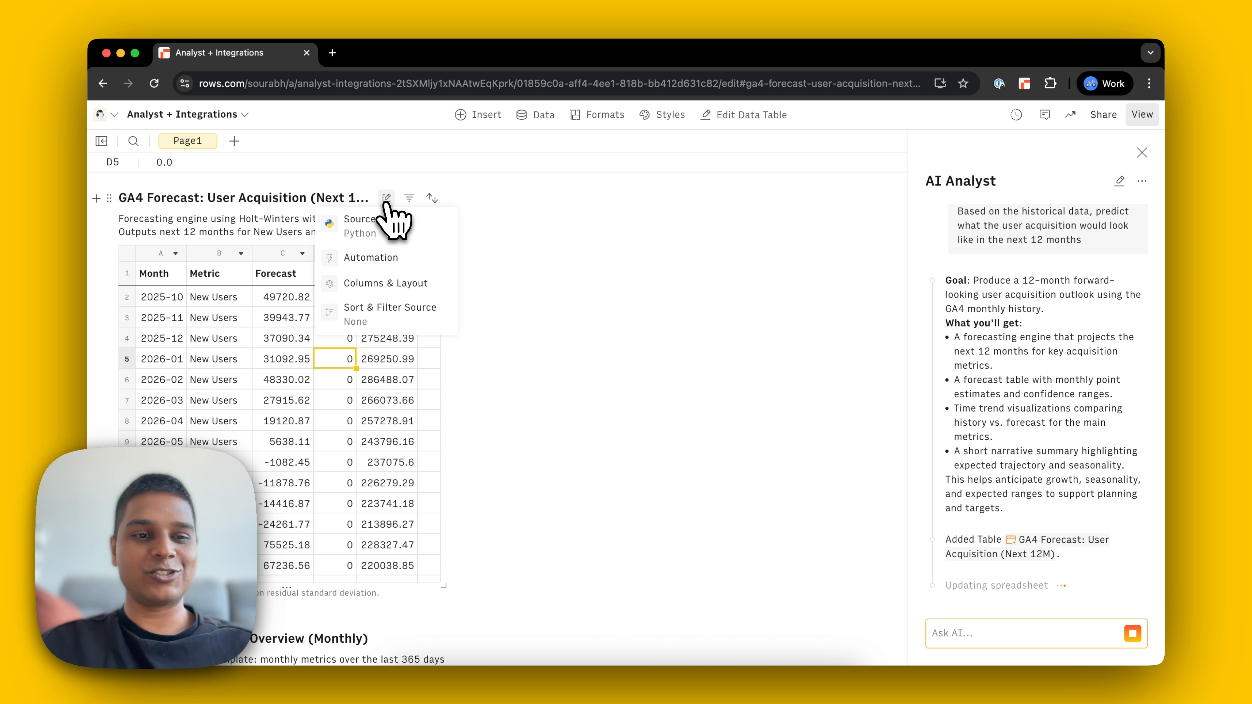
click(388, 223)
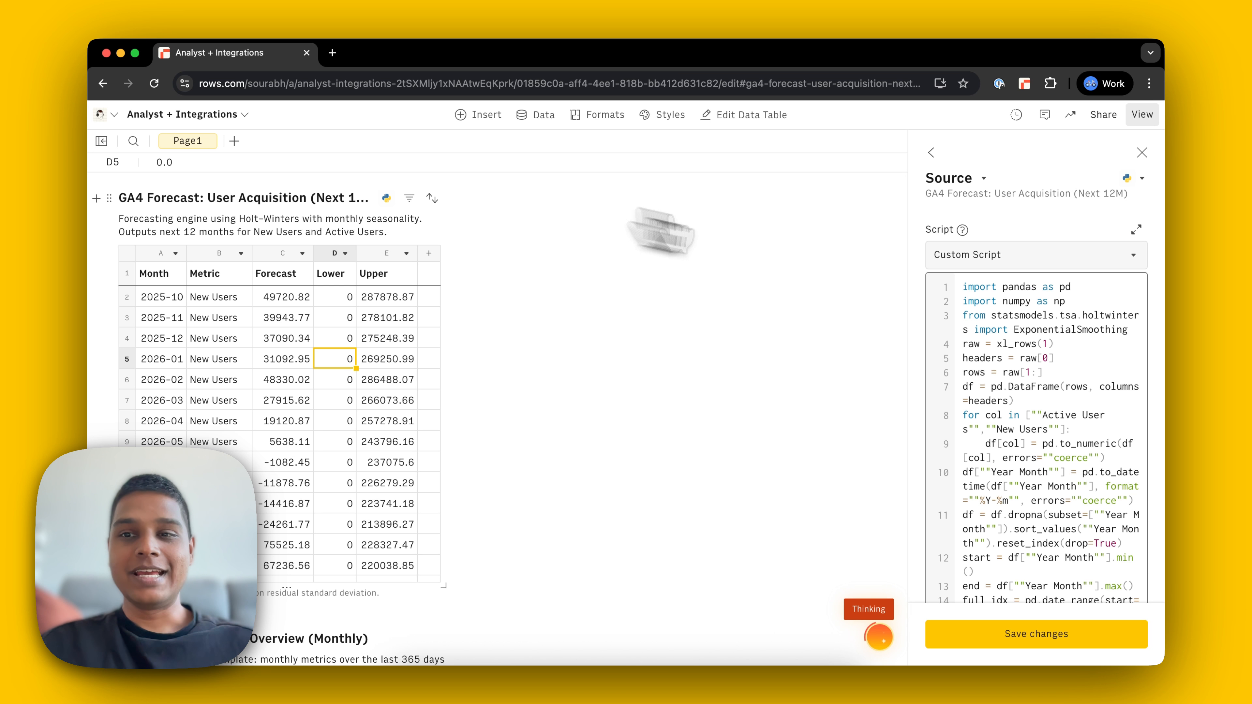
click(1136, 230)
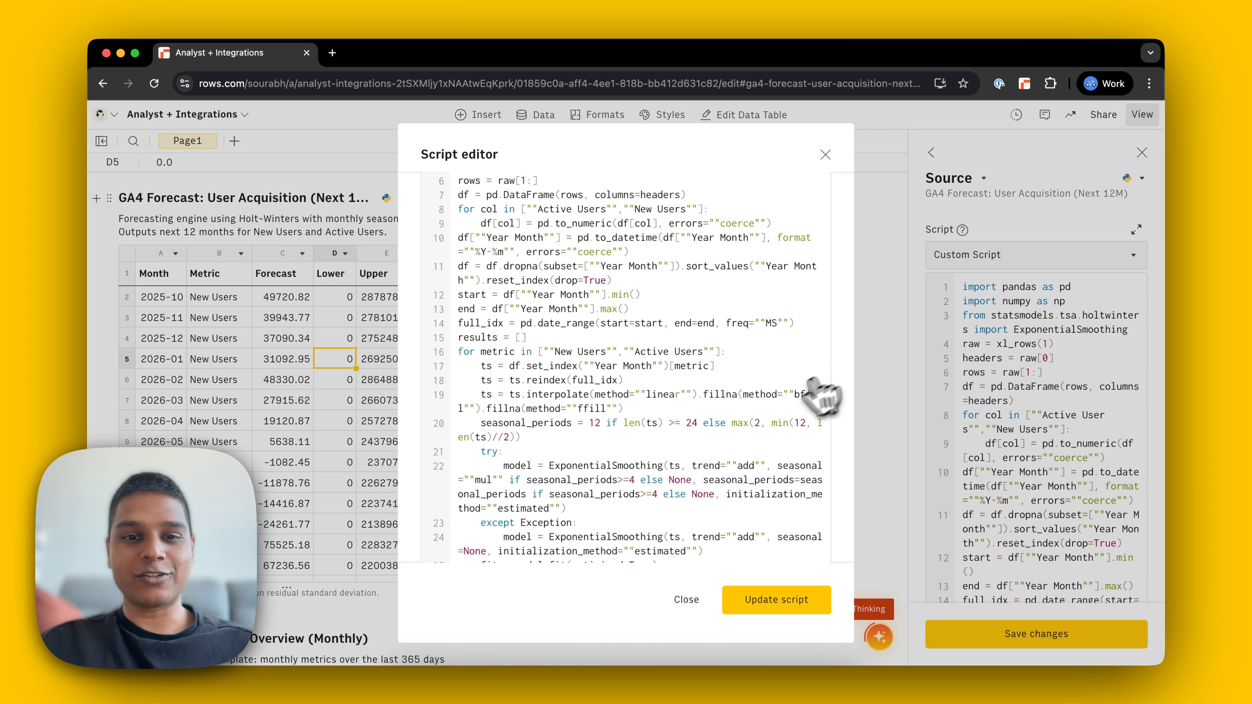
scroll(812, 382, down, 5)
click(776, 600)
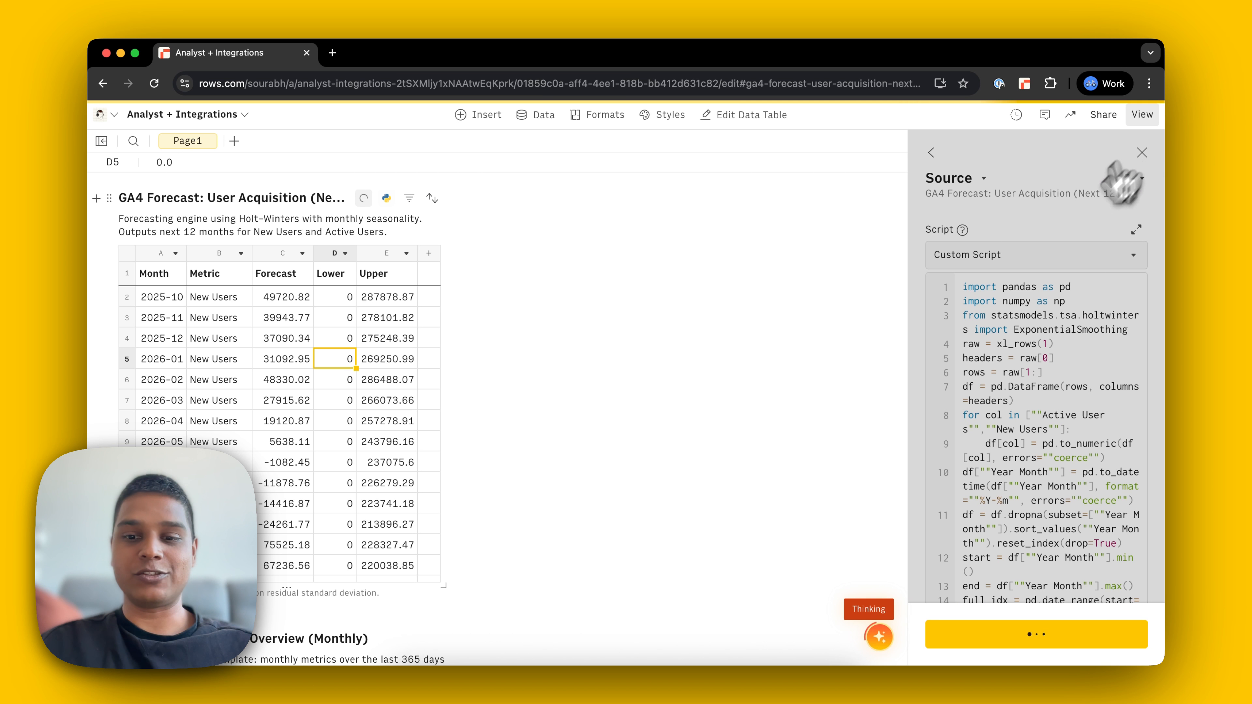
click(879, 637)
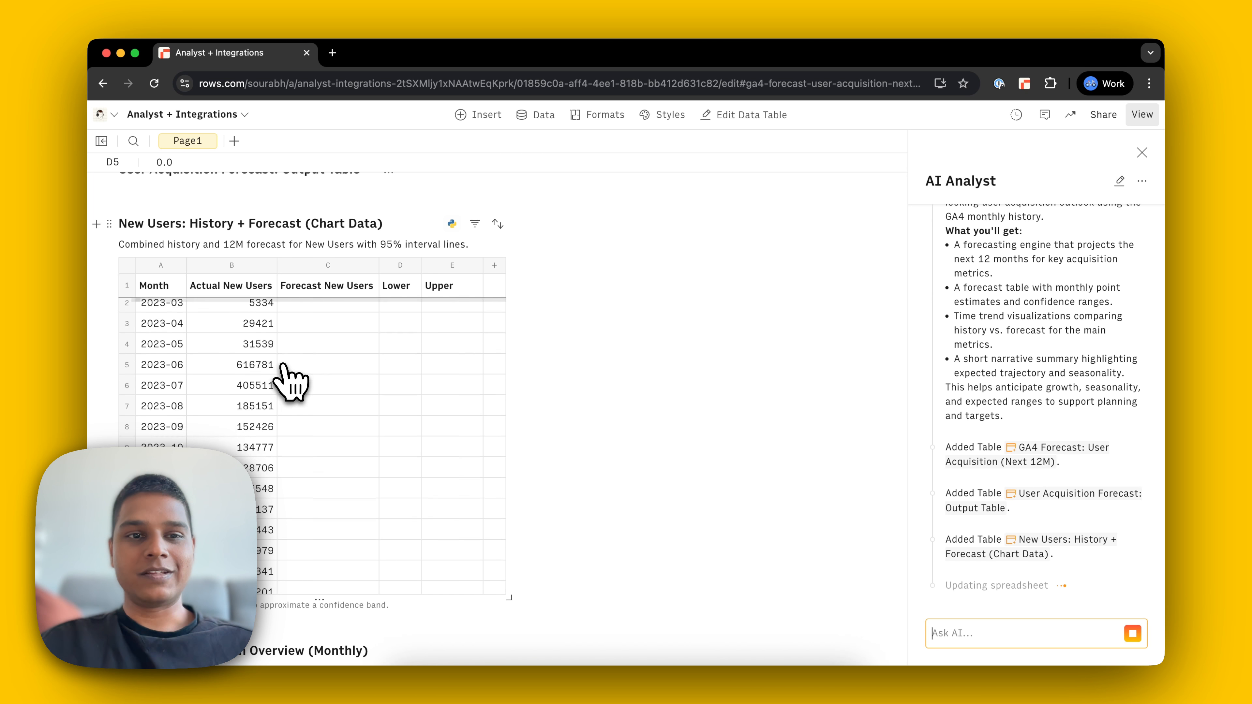
Step: Examine the History + Forecast chart data tables for New Users and Active Users, including their forecast months
scroll(289, 380, down, 10)
scroll(283, 368, down, 1)
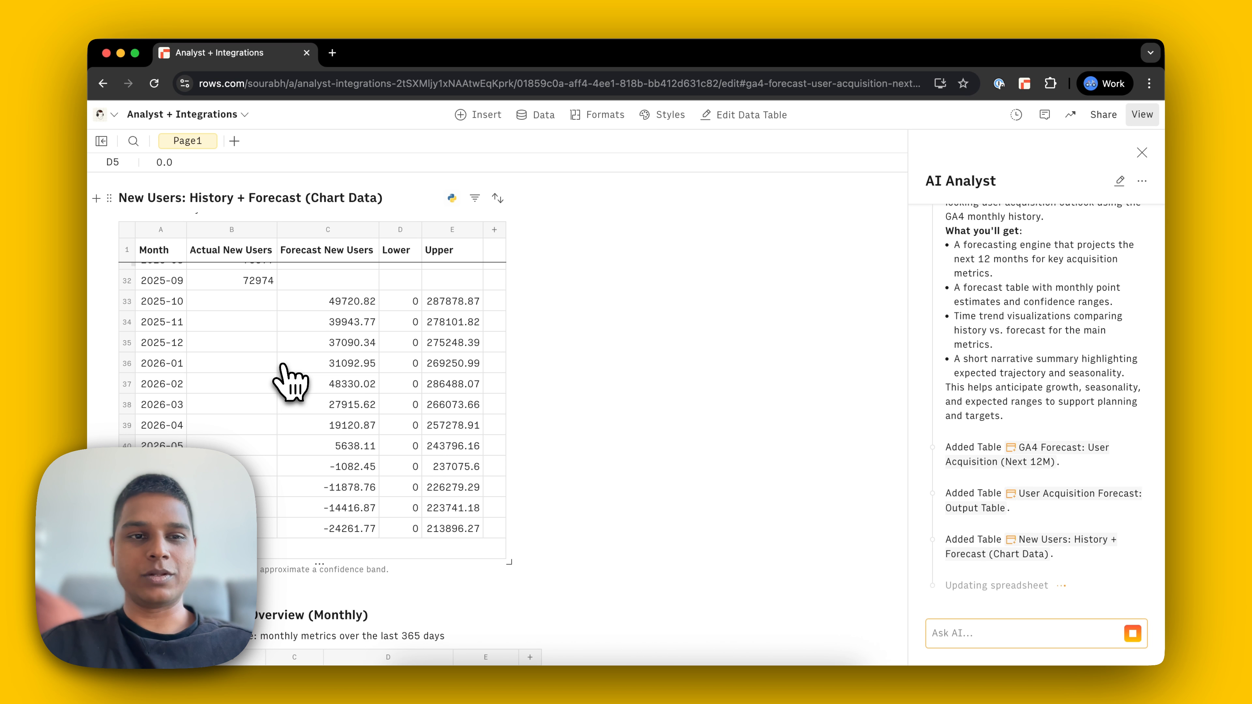
scroll(290, 382, up, 4)
scroll(244, 326, up, 5)
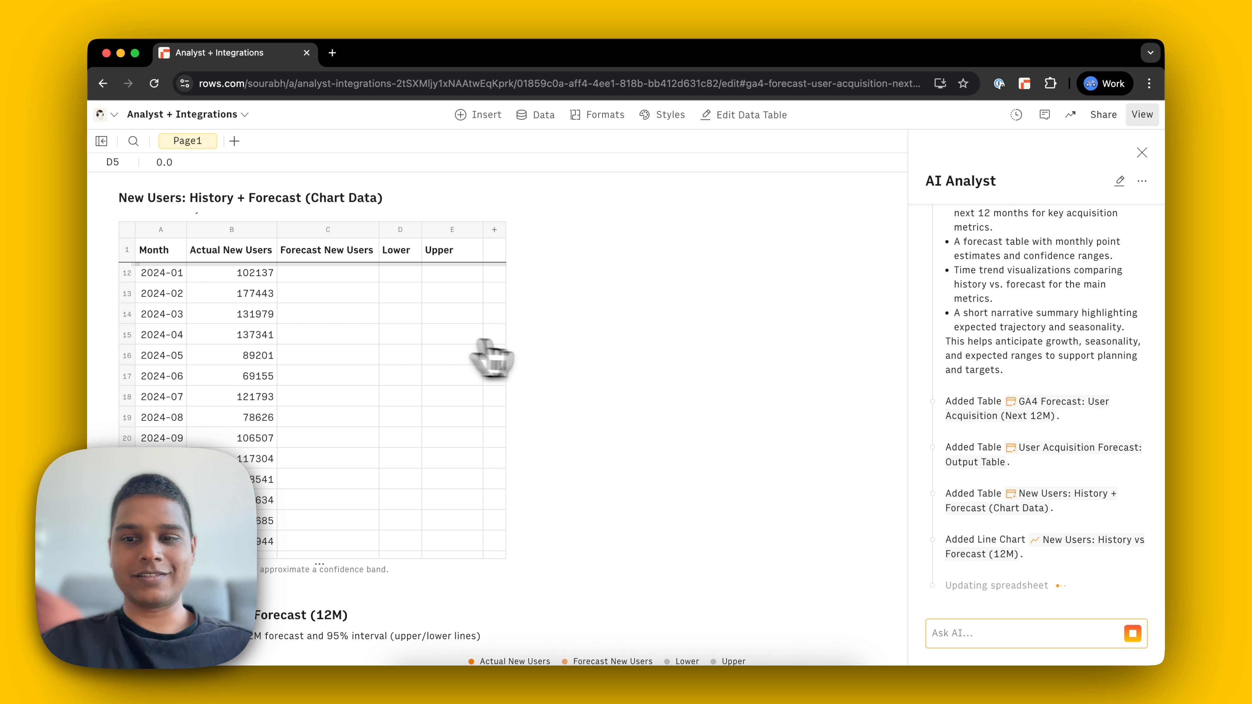
scroll(572, 380, down, 10)
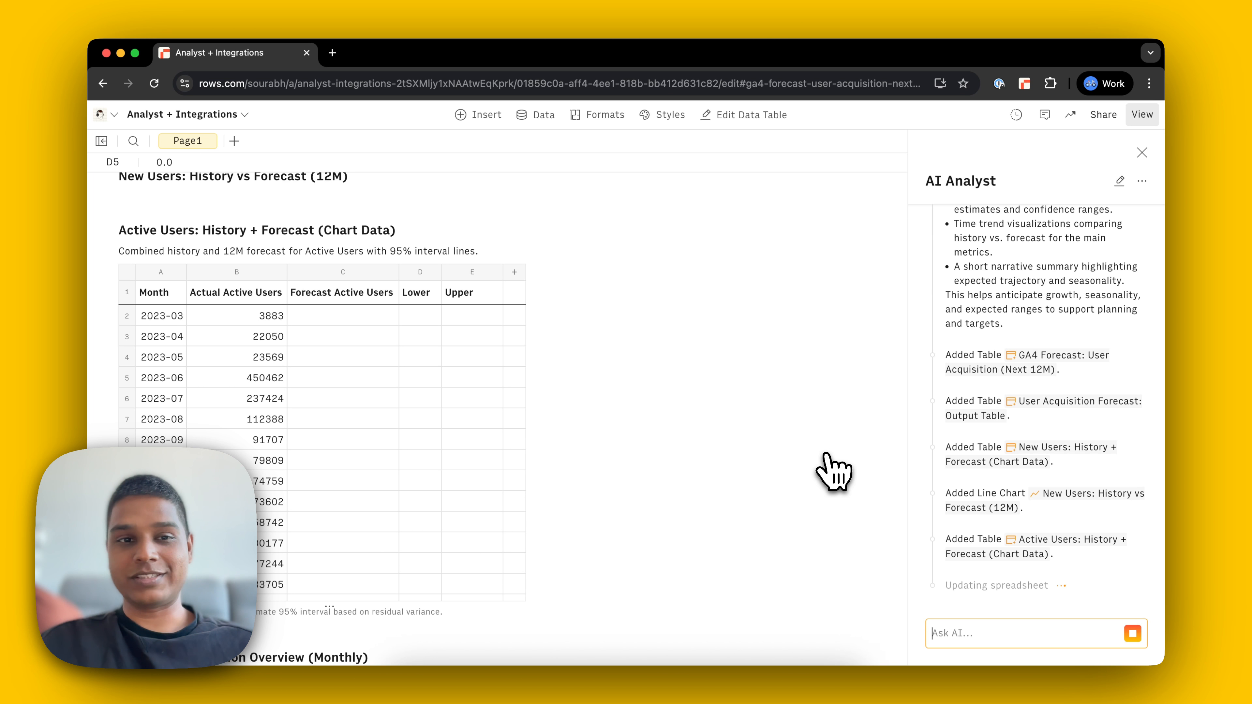
scroll(453, 446, down, 15)
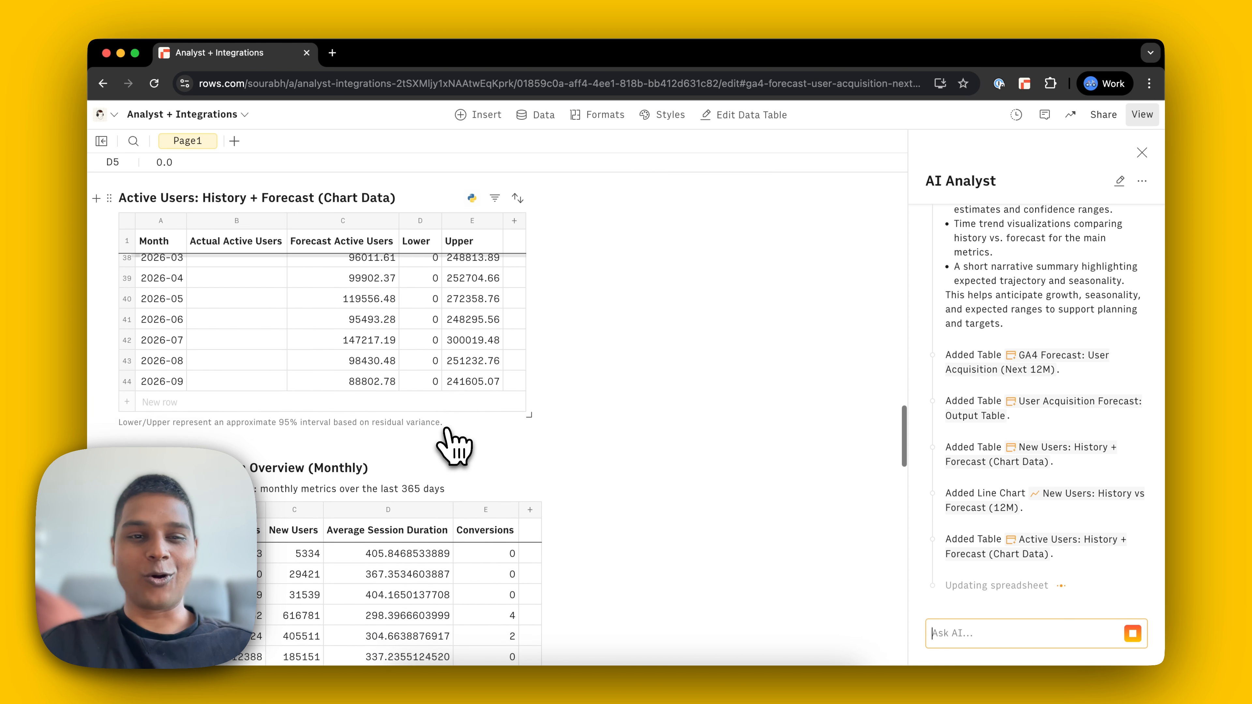